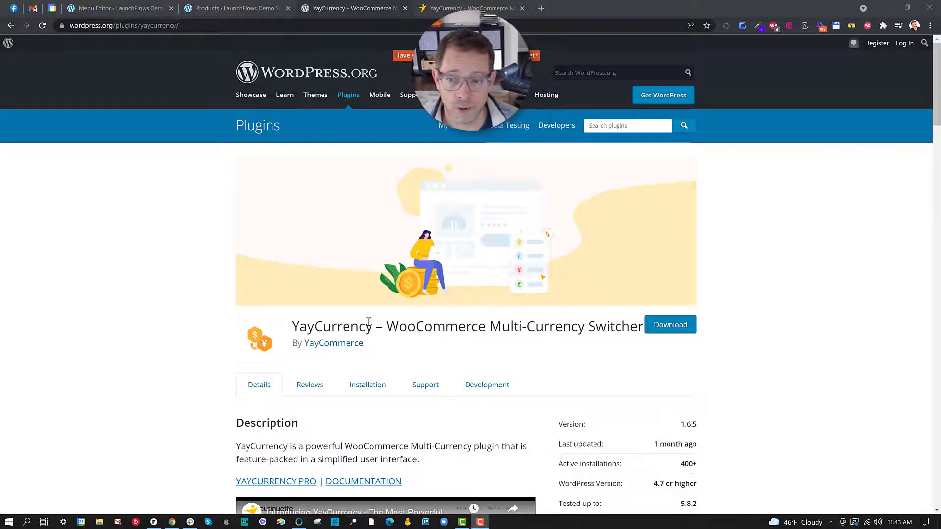
Switch to the yaycommerce.com tab showing YayCurrency's pricing plans ($49.00 to $199.00)
key("ctrl+Tab")
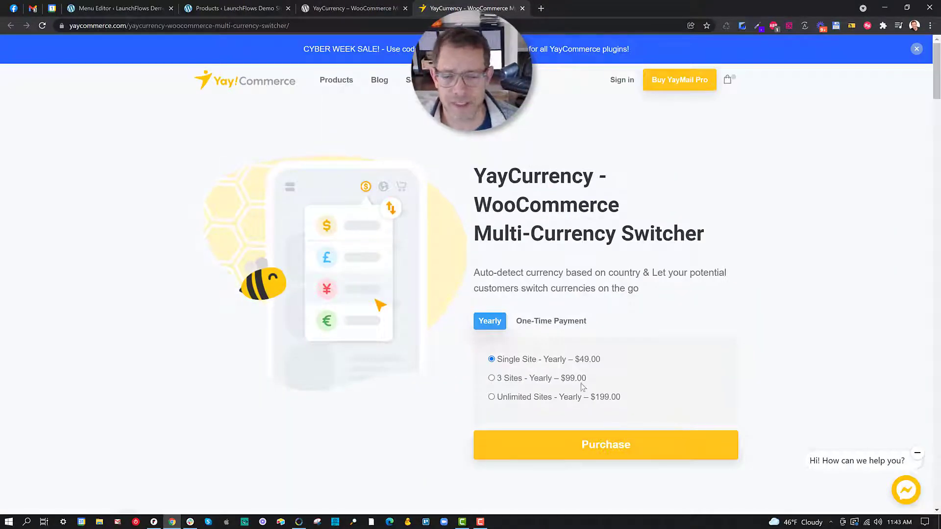
Highlight the Unlimited Currencies, Price Based on Country and Auto-Update Exchange Rate features, then go to Products
left_click(359, 8)
scroll(501, 235, "down", 8)
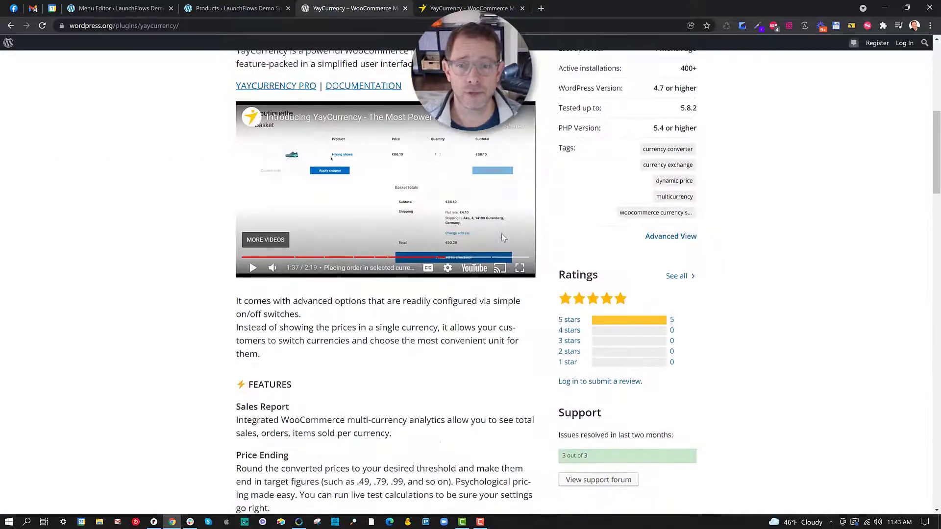
scroll(502, 235, "down", 12)
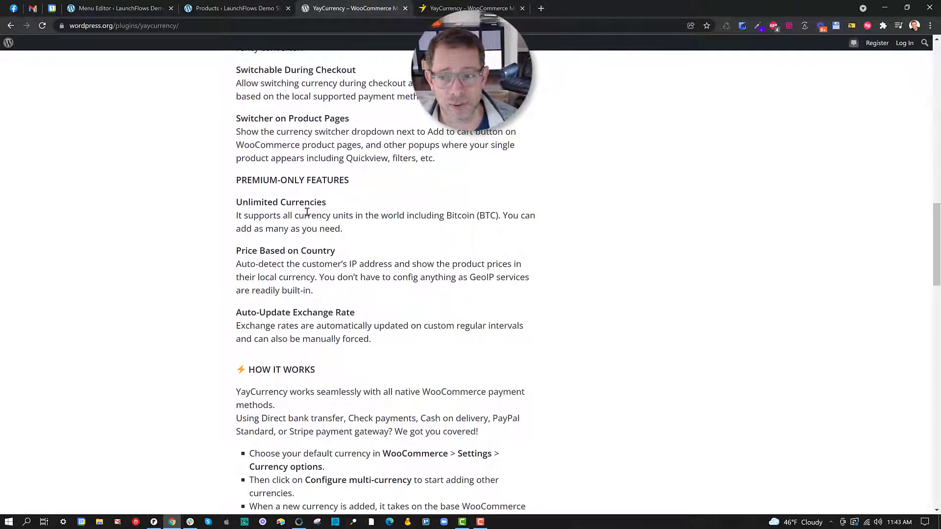
left_click_drag(238, 202, 337, 210)
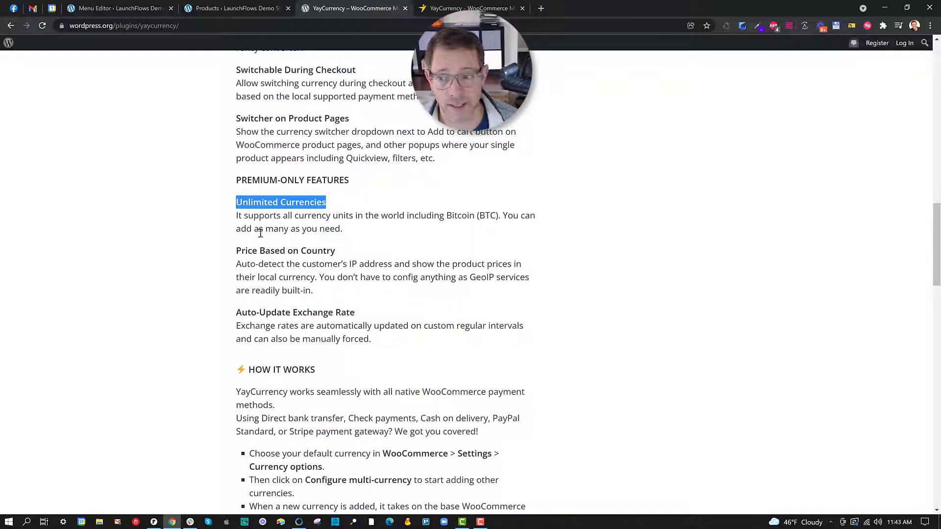
left_click_drag(237, 250, 348, 256)
left_click_drag(238, 314, 365, 319)
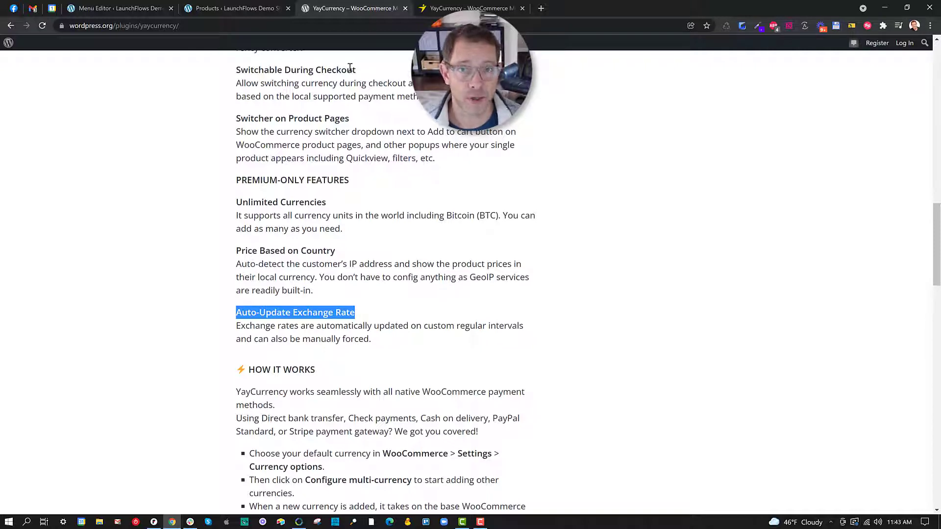
left_click(247, 8)
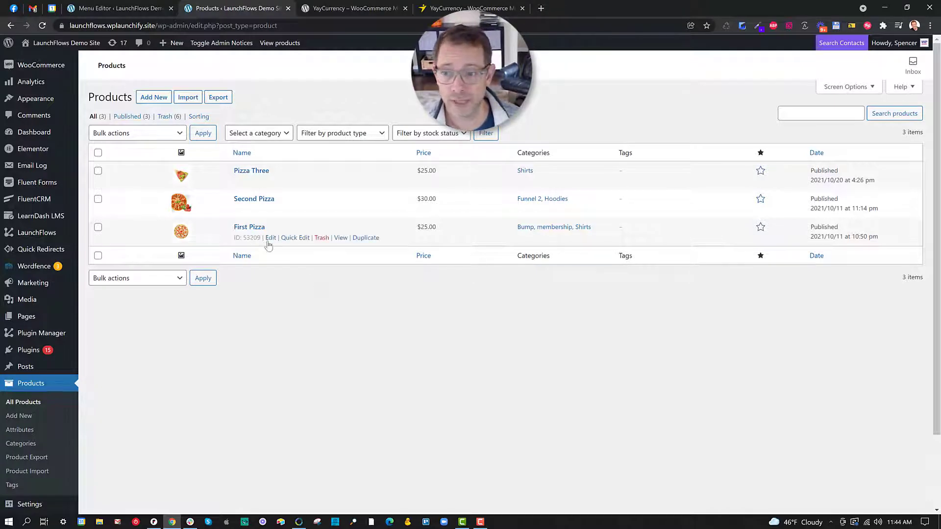
View First Pizza, switch its price to USD and back to ILS, then add it to the cart
left_click(341, 240)
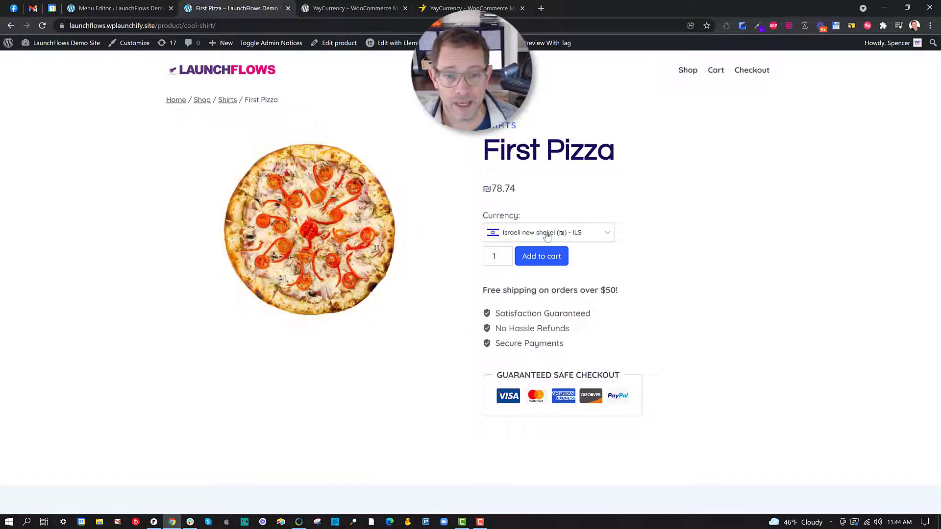
left_click(547, 235)
left_click(541, 251)
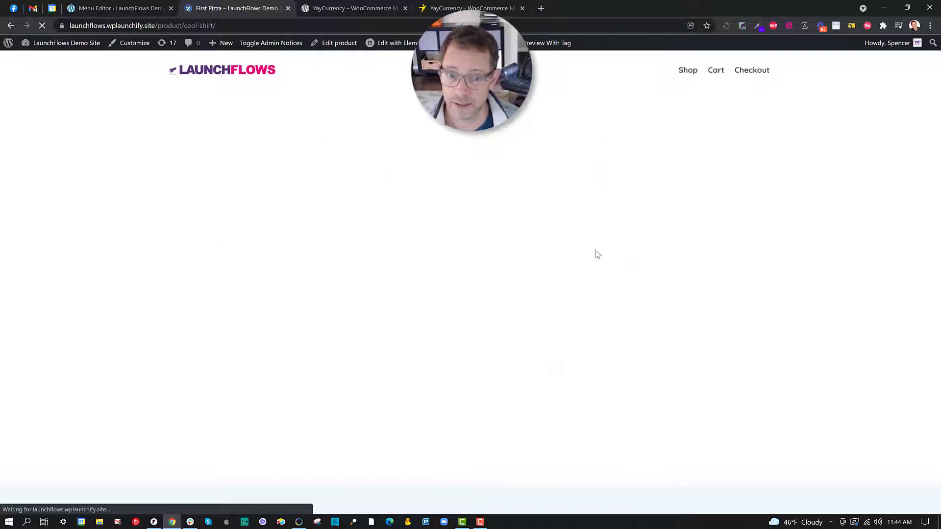
left_click(531, 235)
left_click(548, 267)
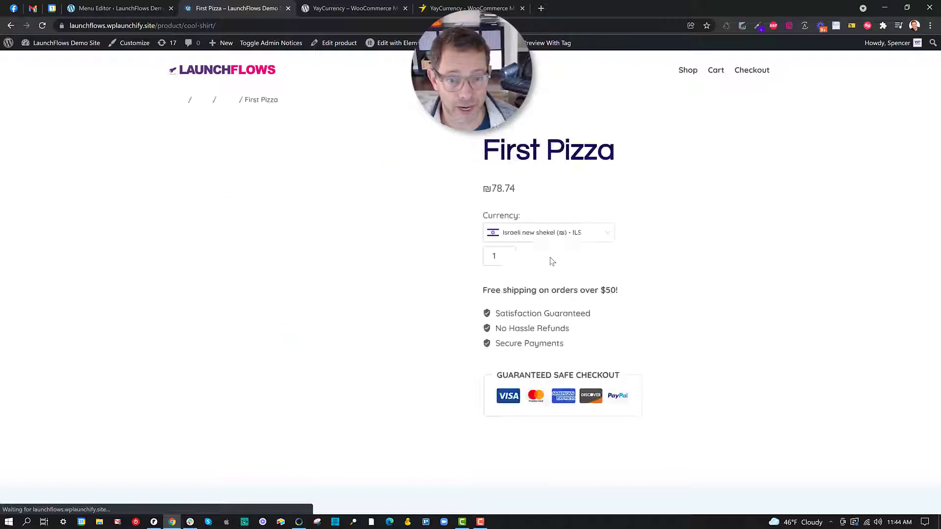
left_click(550, 260)
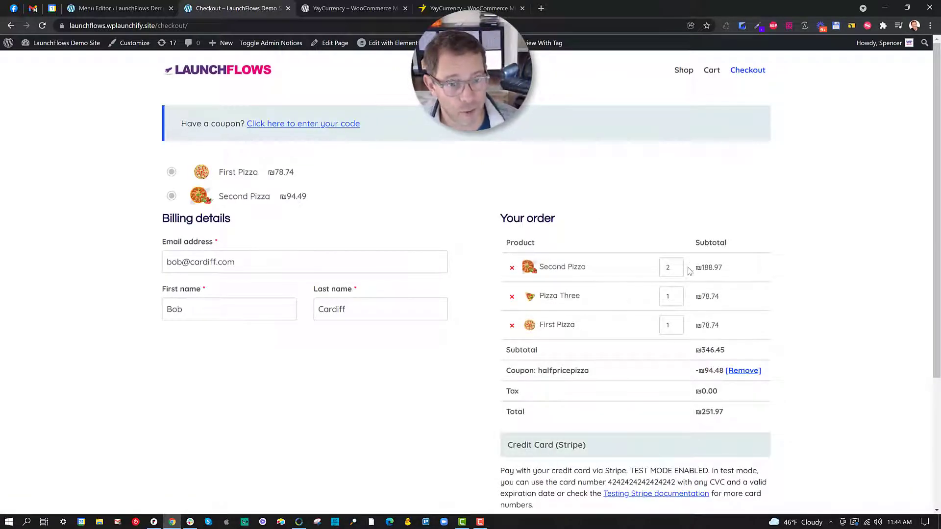
Highlight the ₪188.97 Second Pizza subtotal, then go to the admin Menu Editor tab
left_click_drag(689, 274, 725, 270)
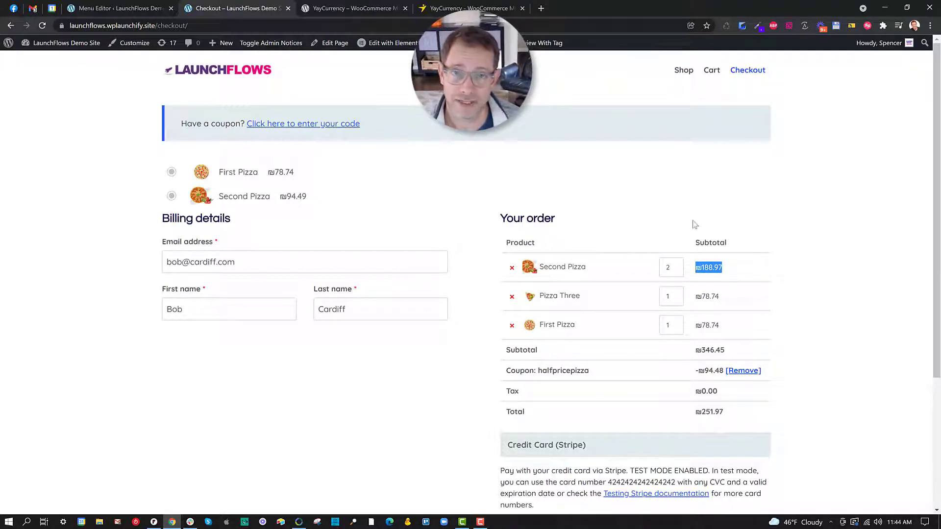
left_click(160, 7)
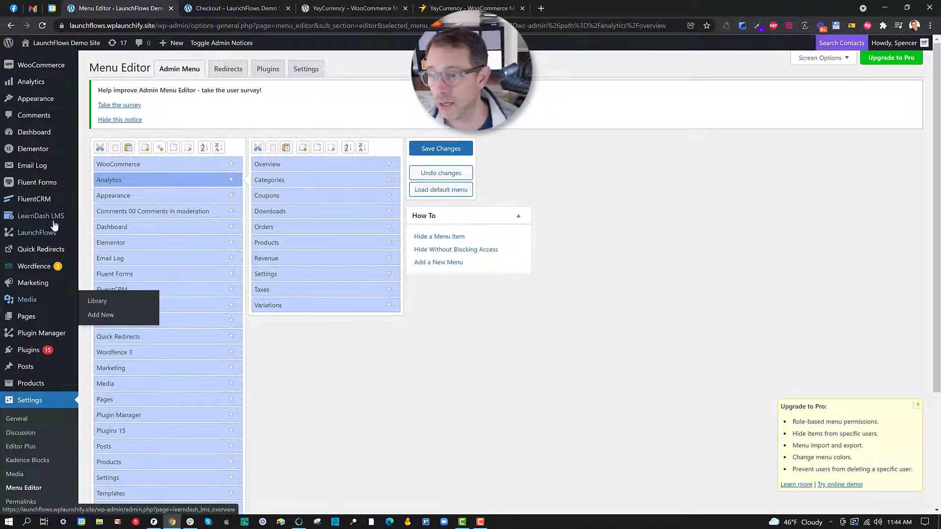
Open YayCurrency from the WooCommerce flyout in the admin sidebar
mouse_move(54, 64)
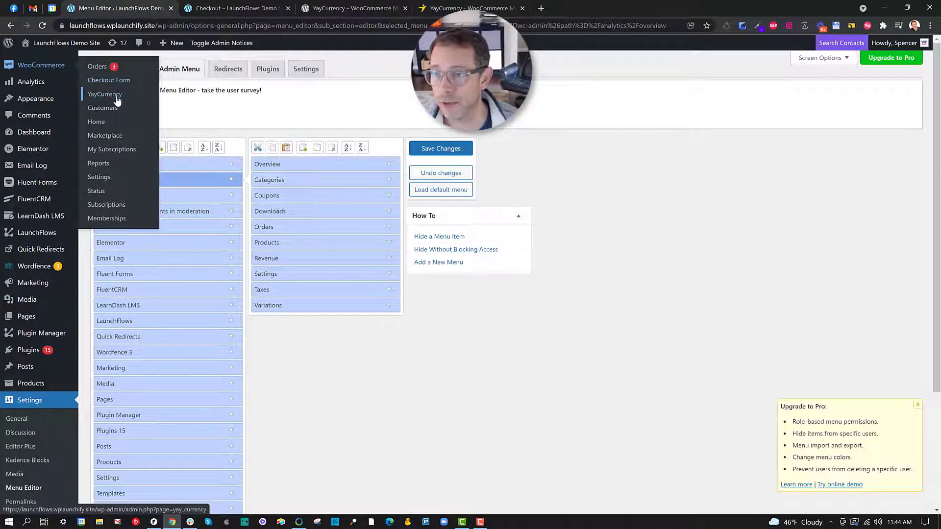
left_click(116, 97)
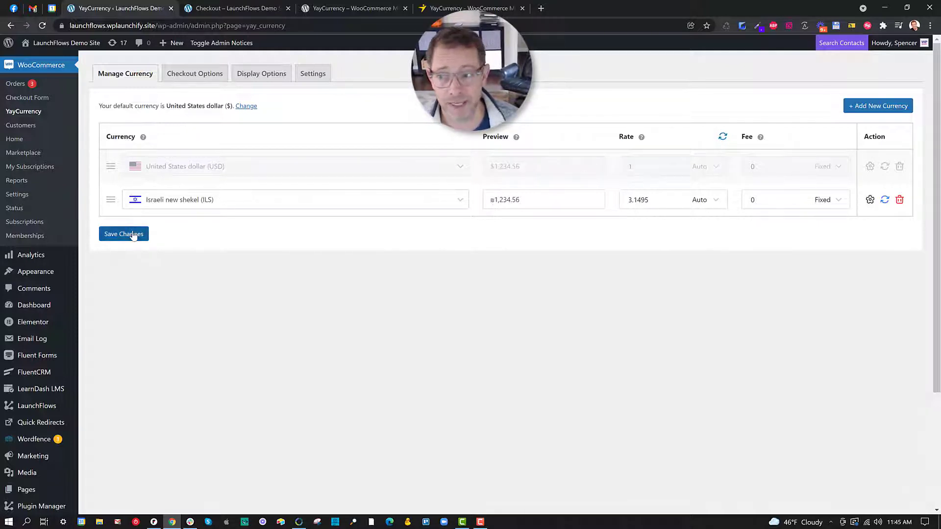
Add a Pound sterling (GBP) currency row with its exchange rate kept on Auto
left_click(878, 106)
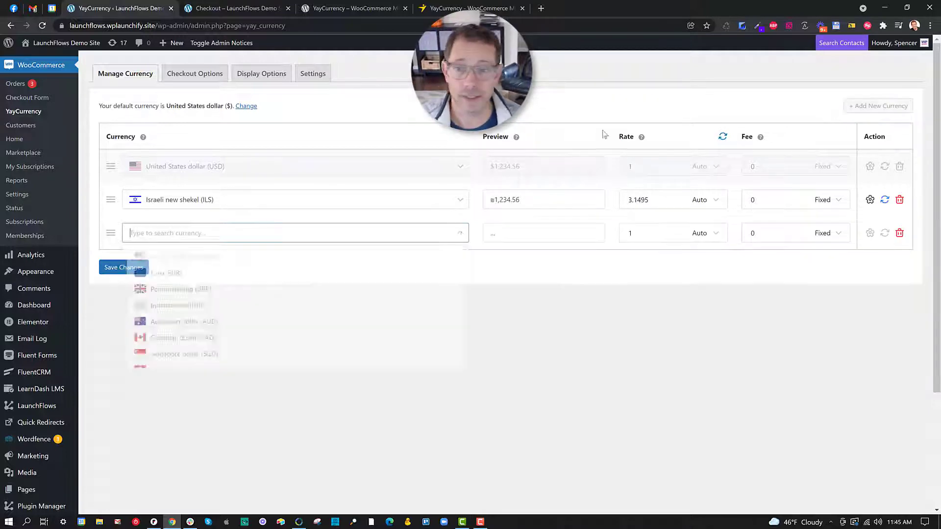
left_click(205, 291)
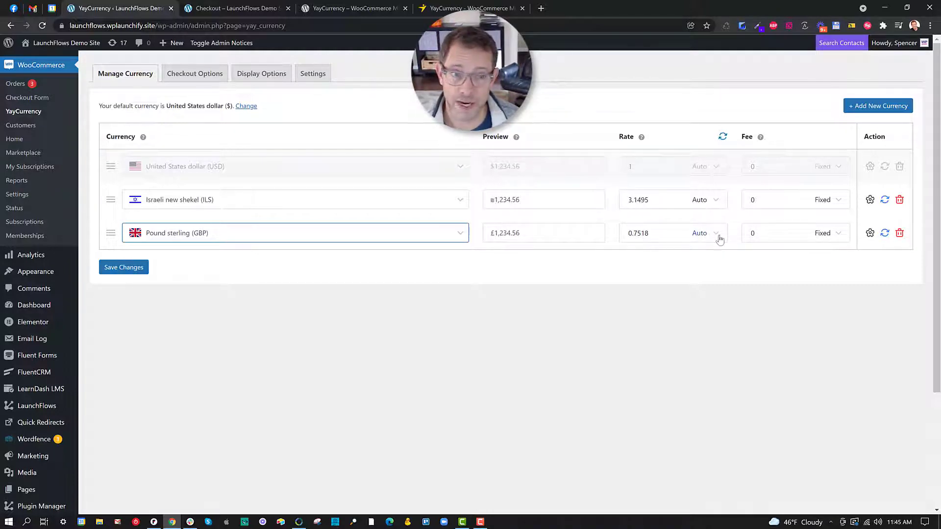
left_click(716, 234)
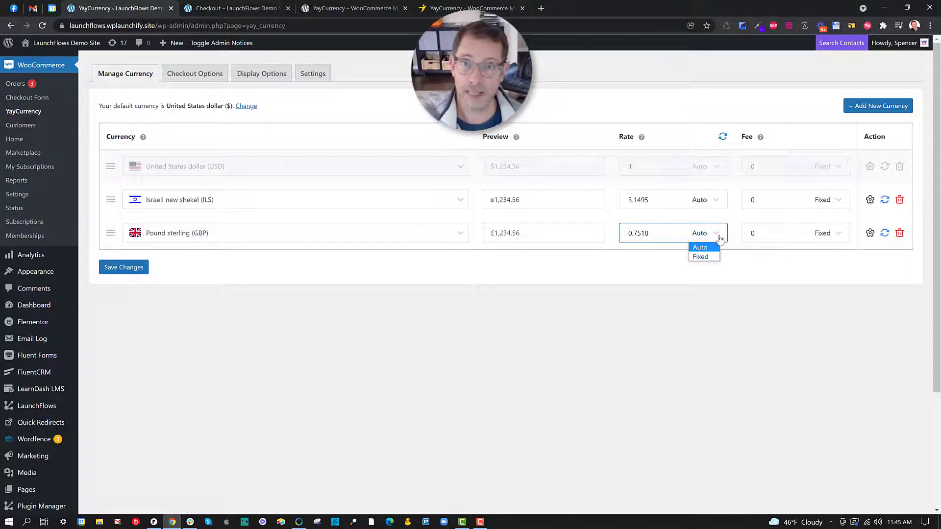
left_click(728, 314)
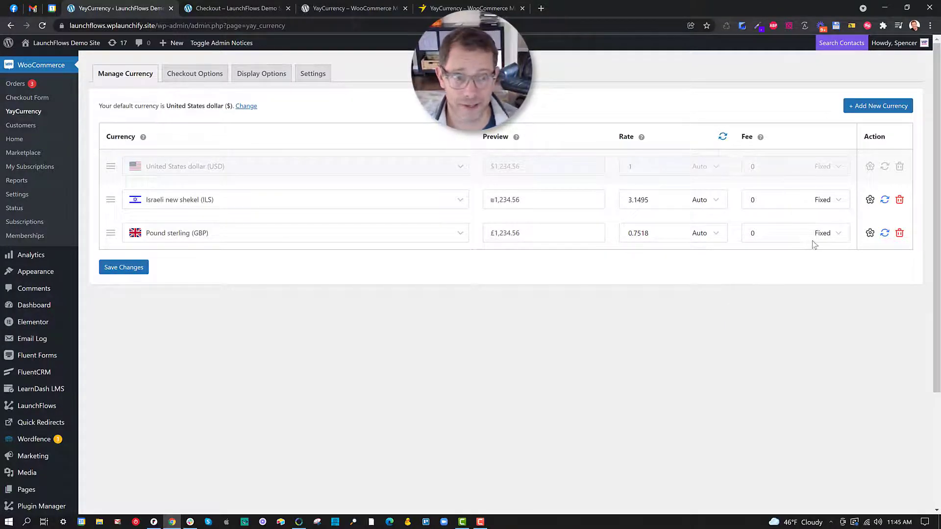
Keep the GBP fee type as Fixed and check its format settings without changes
left_click(838, 234)
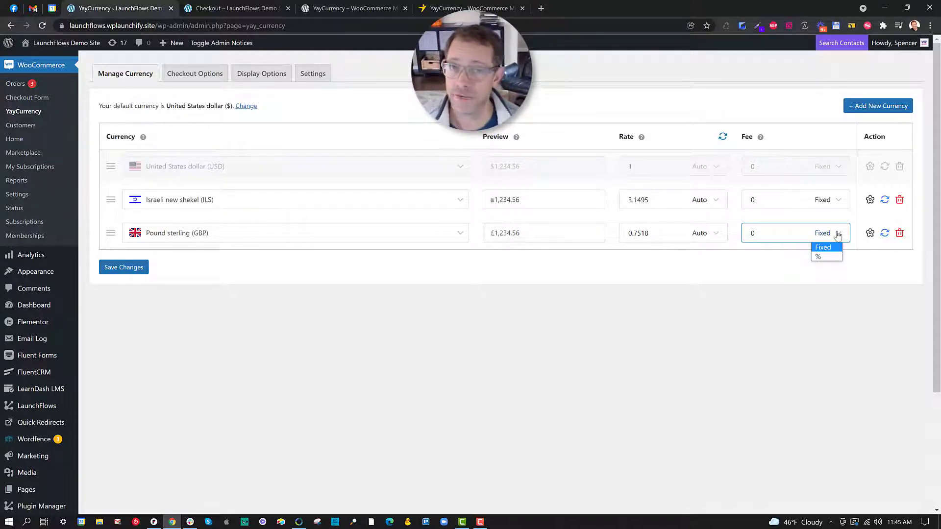
left_click(648, 346)
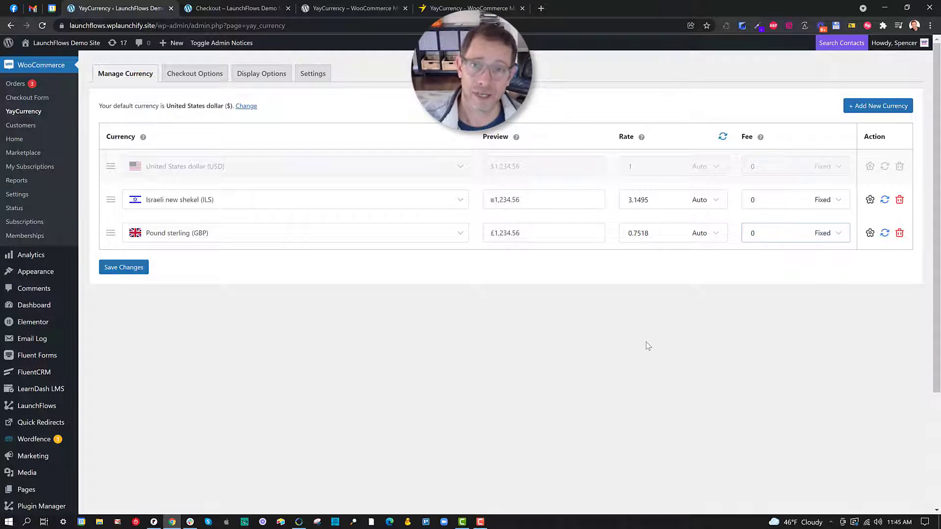
left_click(870, 234)
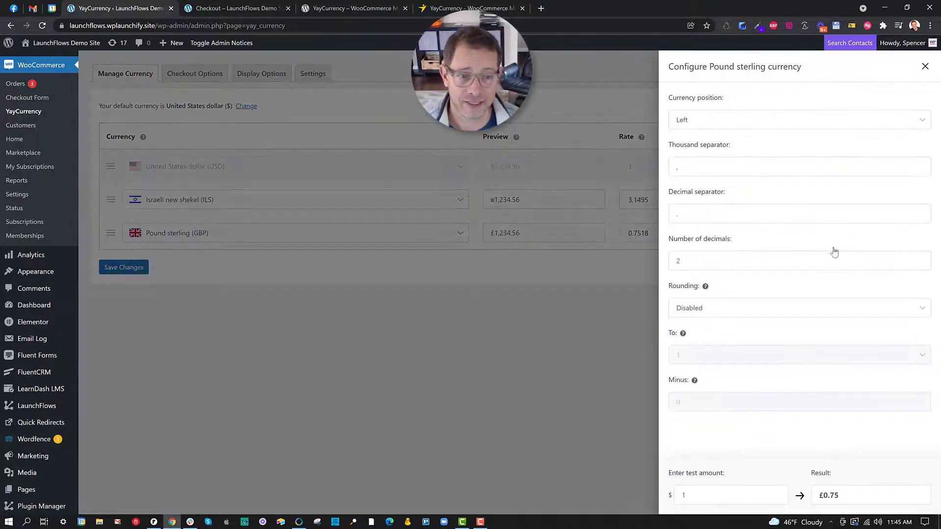
left_click(602, 322)
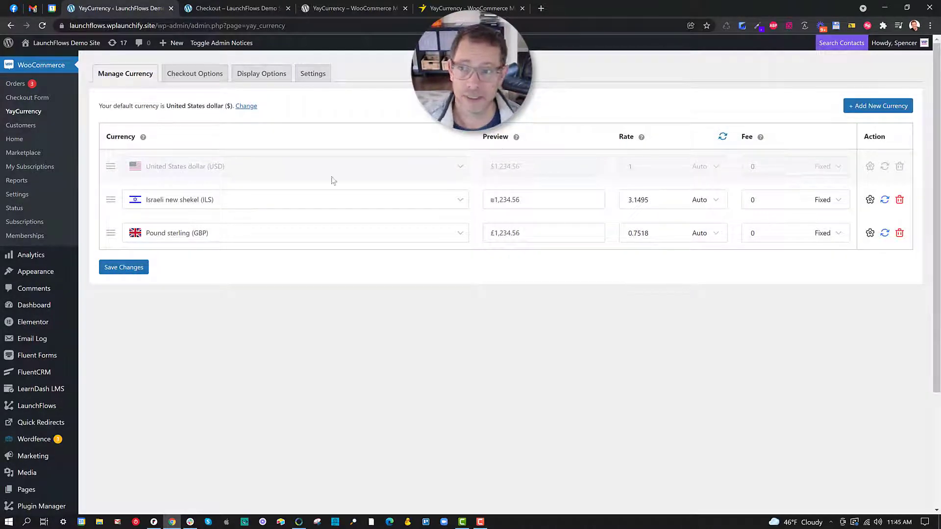
Save the currency list, then confirm shekel checkout stays enabled with all payment methods allowed
left_click(140, 267)
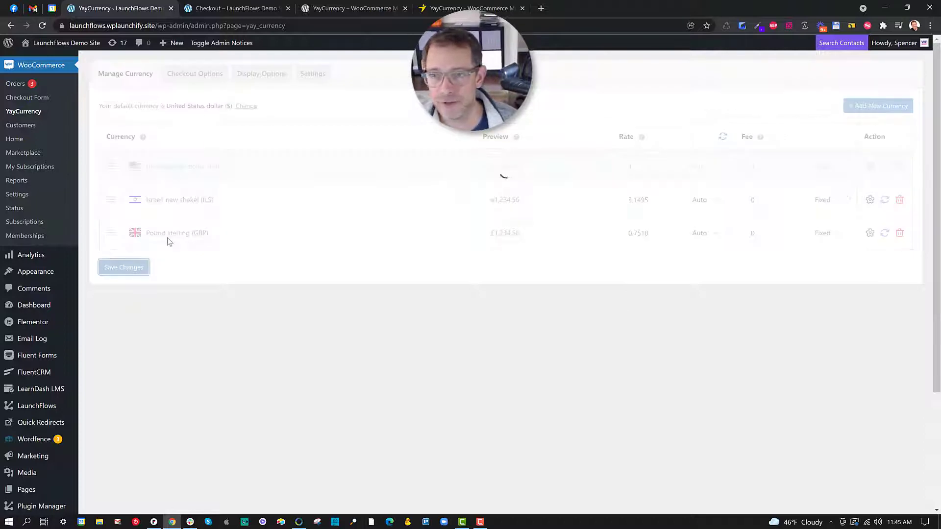
left_click(200, 74)
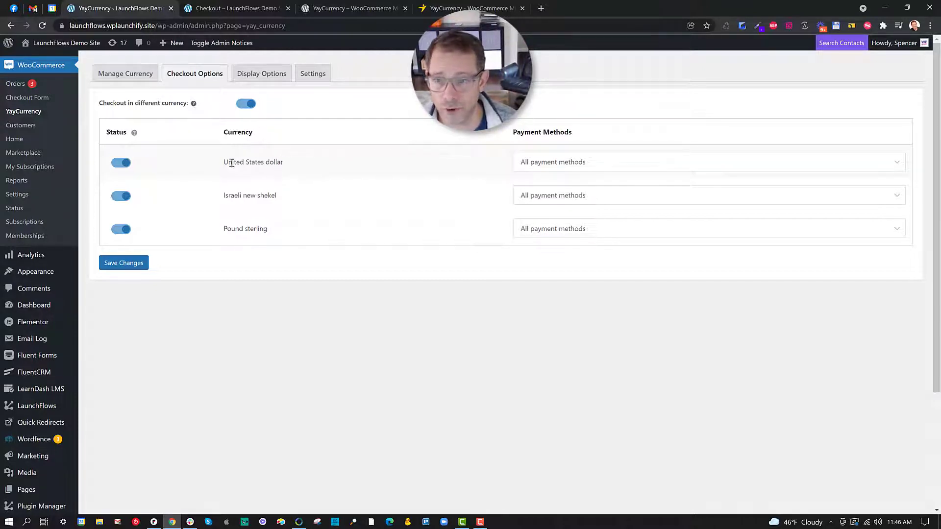
left_click(118, 196)
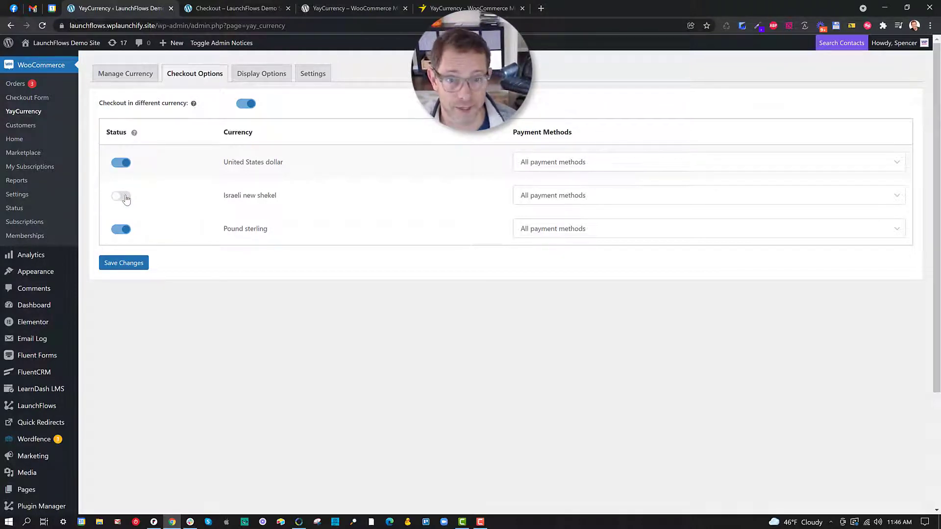
left_click(121, 196)
left_click(630, 203)
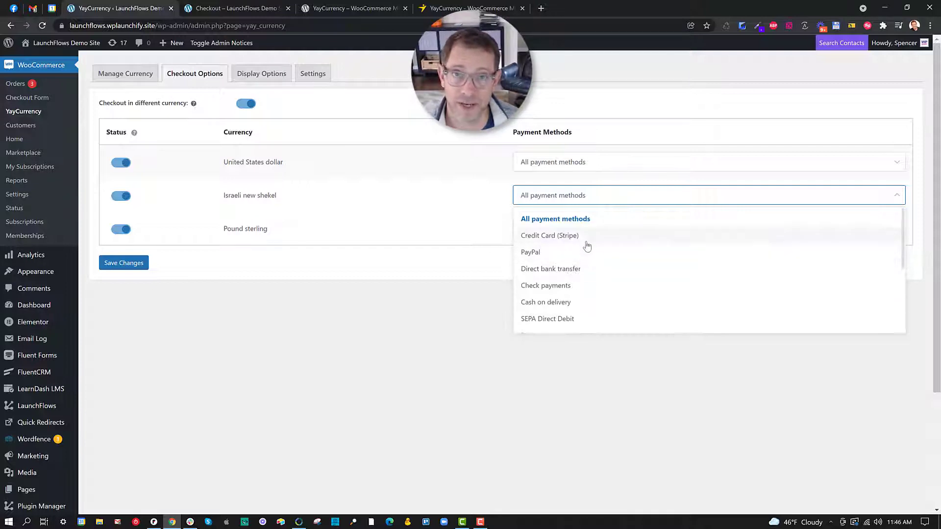
left_click(468, 315)
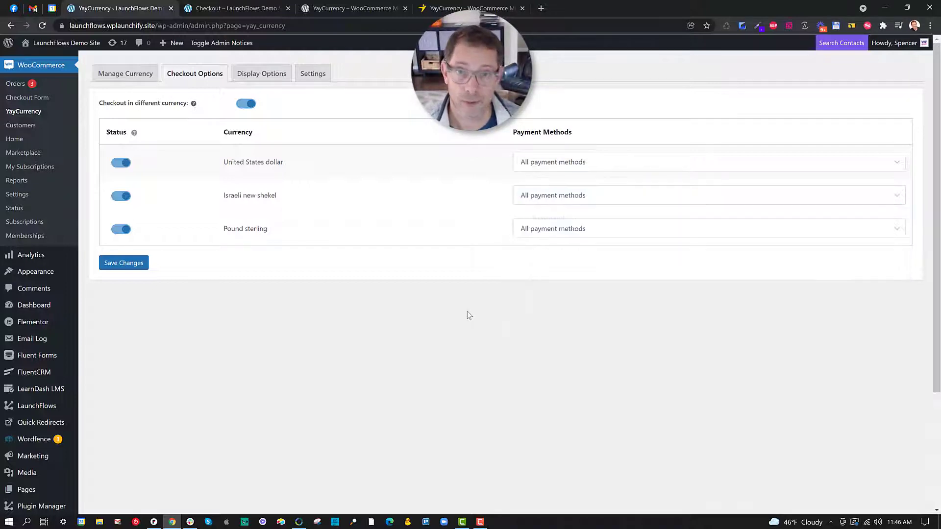
Move through Display Options to Settings, reviewing 30-minute exchange-rate updates and country auto-select options
left_click(287, 79)
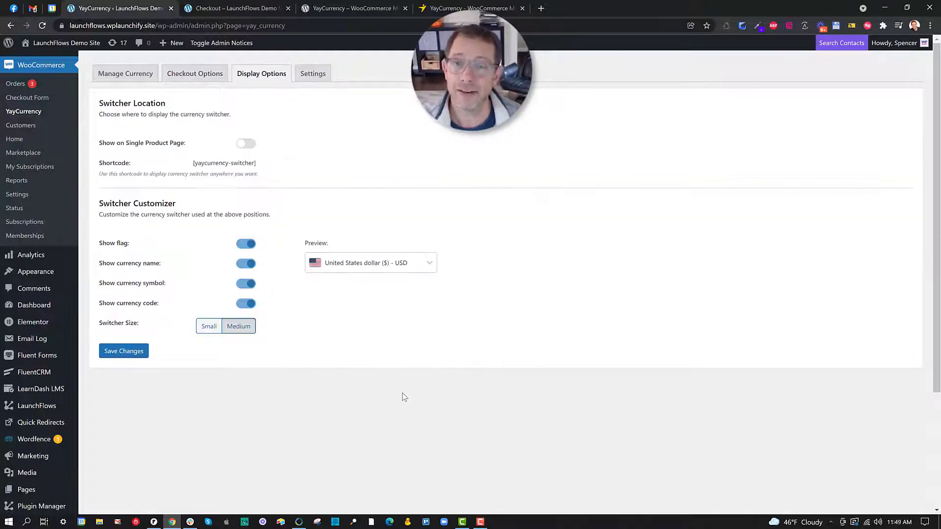
left_click(313, 75)
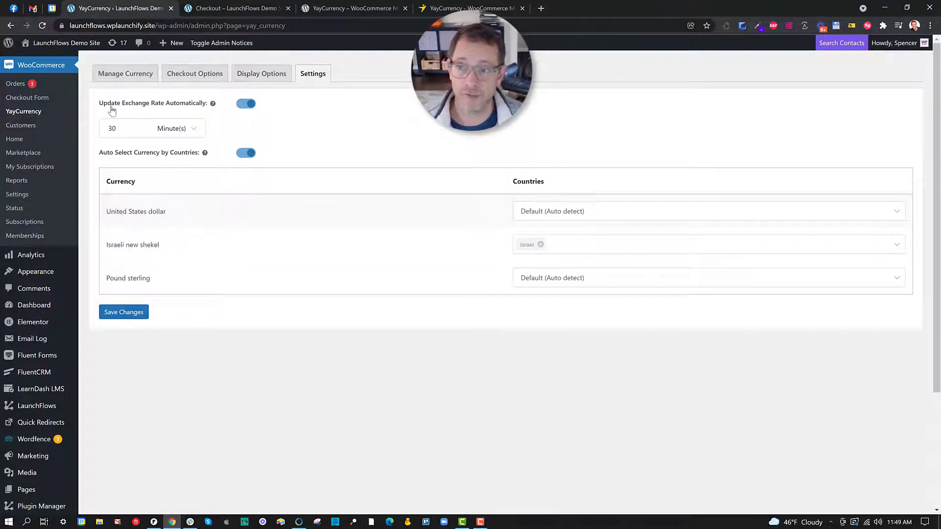
mouse_move(101, 104)
left_mouse_down()
mouse_move(178, 111)
mouse_move(104, 106)
left_mouse_up()
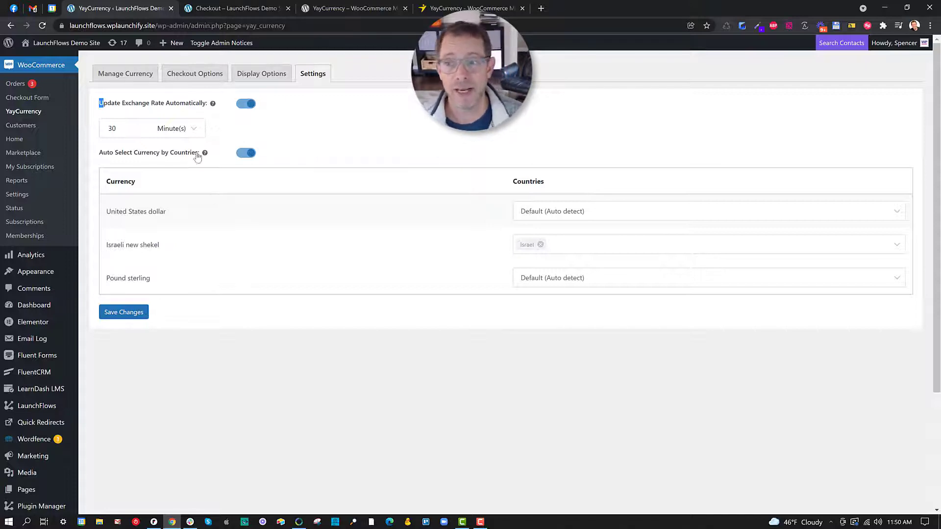
mouse_move(203, 154)
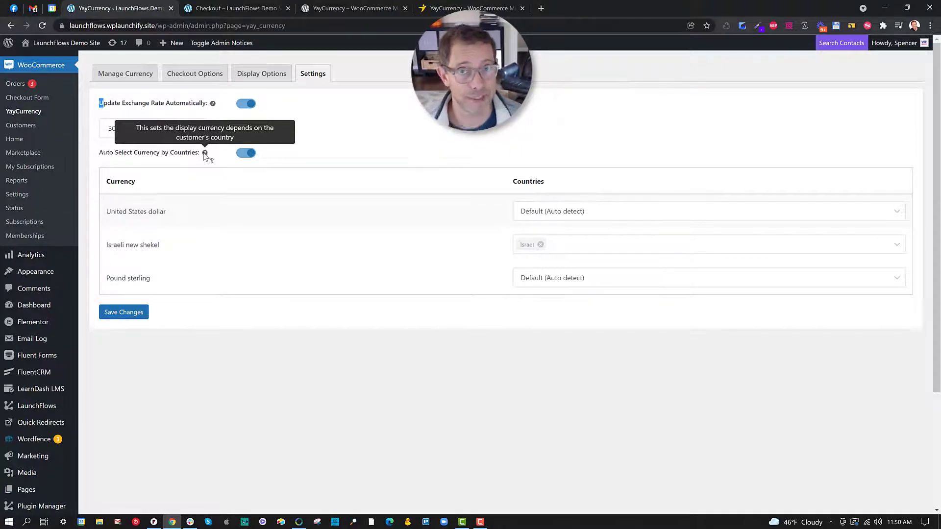
Search 'ire' in Pound sterling's Countries list, select Ireland, and save the settings
left_click_drag(138, 211, 167, 212)
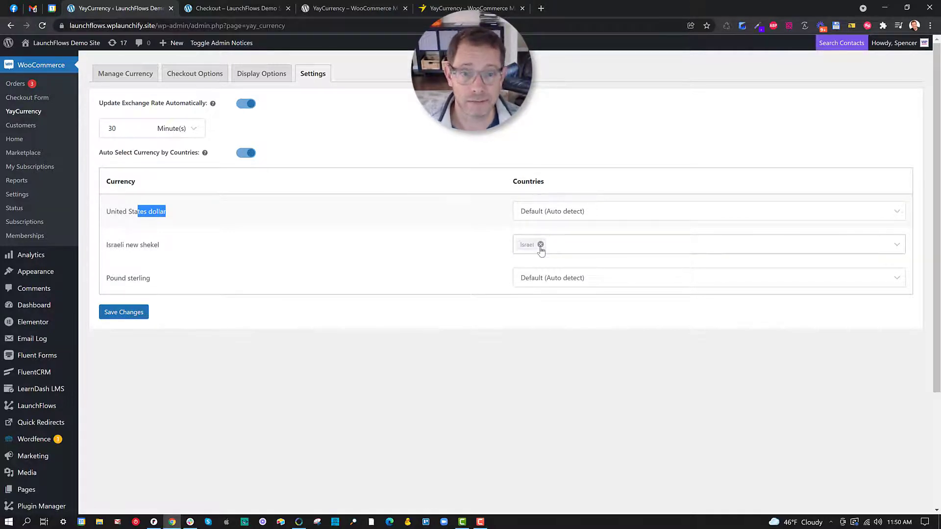
left_click(609, 281)
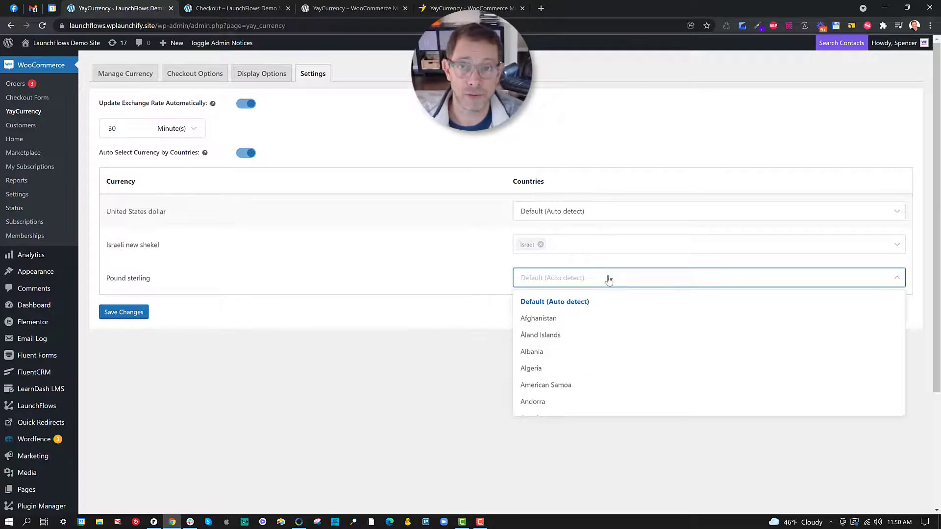
type("ire")
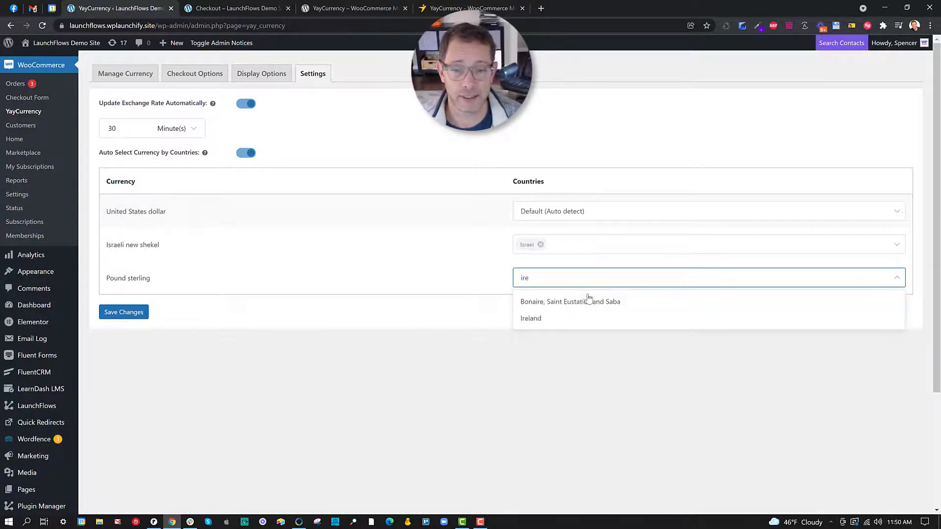
left_click(567, 319)
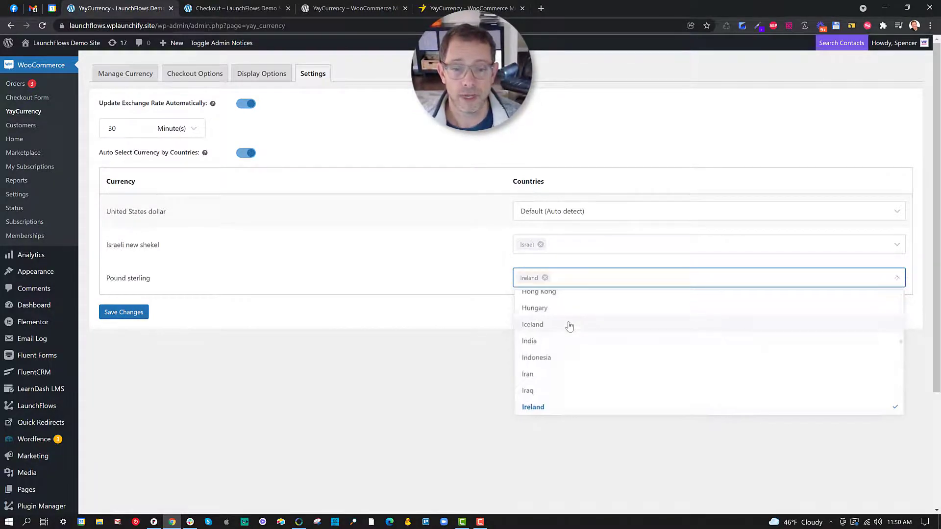
left_click(124, 314)
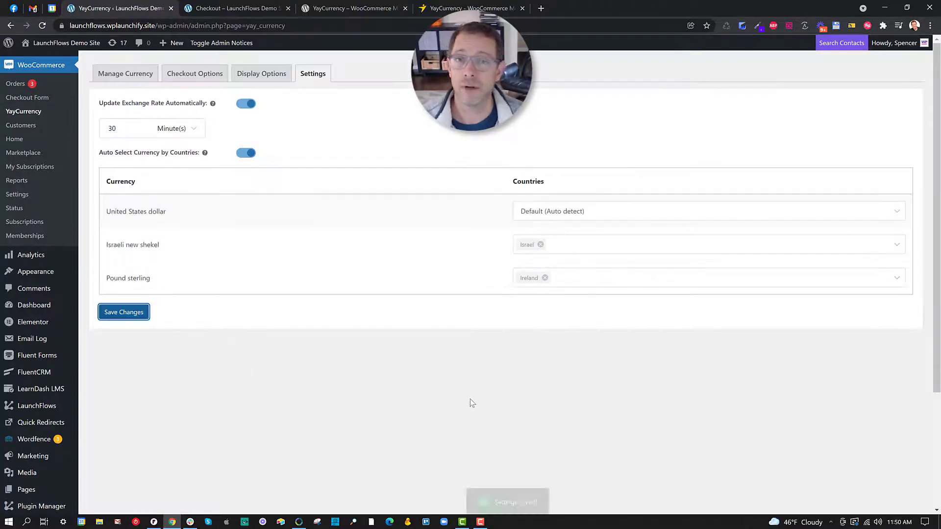